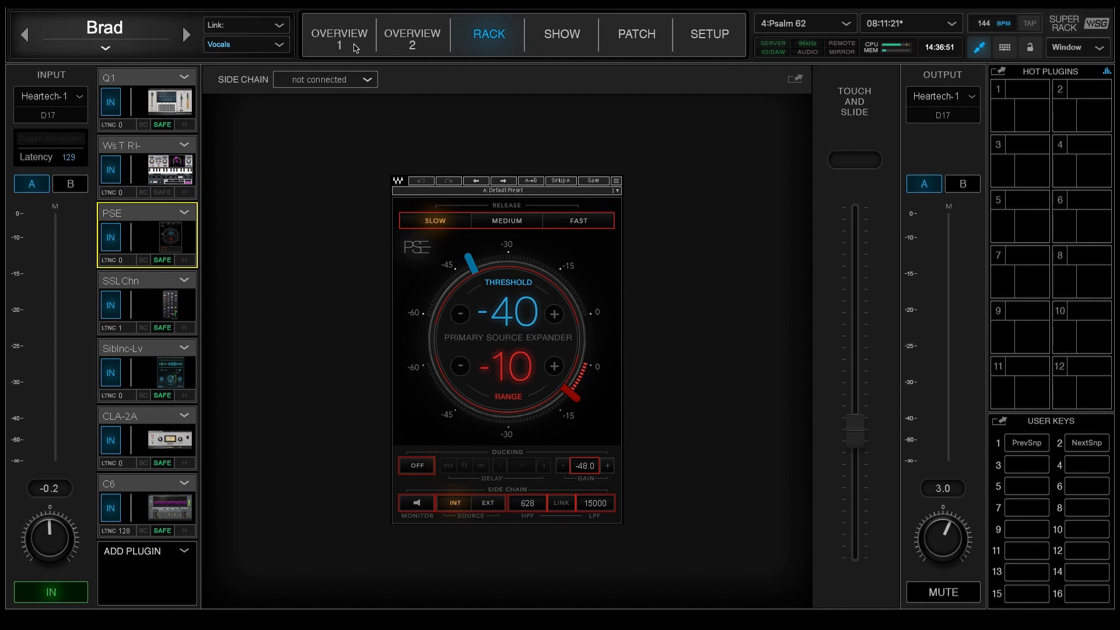
Step: Review the plugin chains of the drum and vocal channels in the overview, and reopen the first vocal channel's rack
left_click(354, 48)
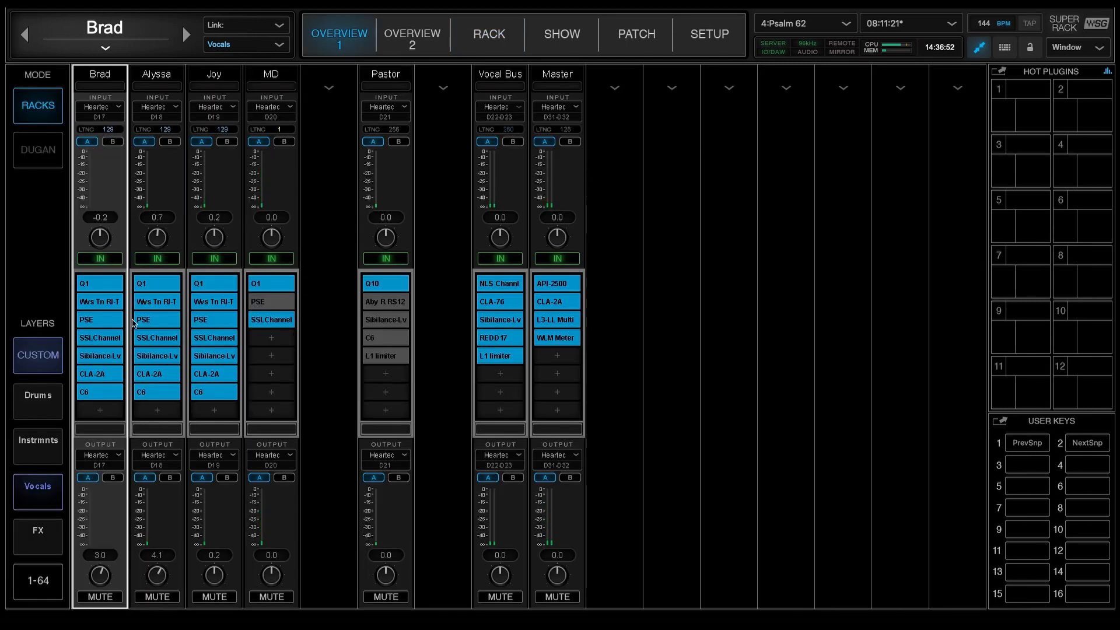
left_click(56, 402)
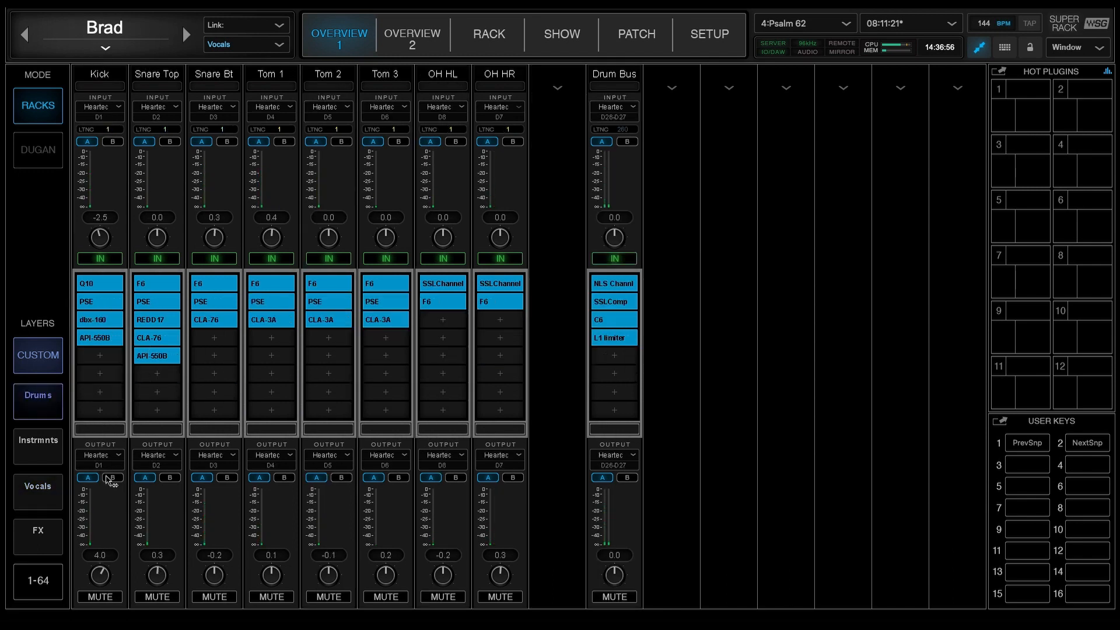
left_click(42, 497)
left_click(504, 50)
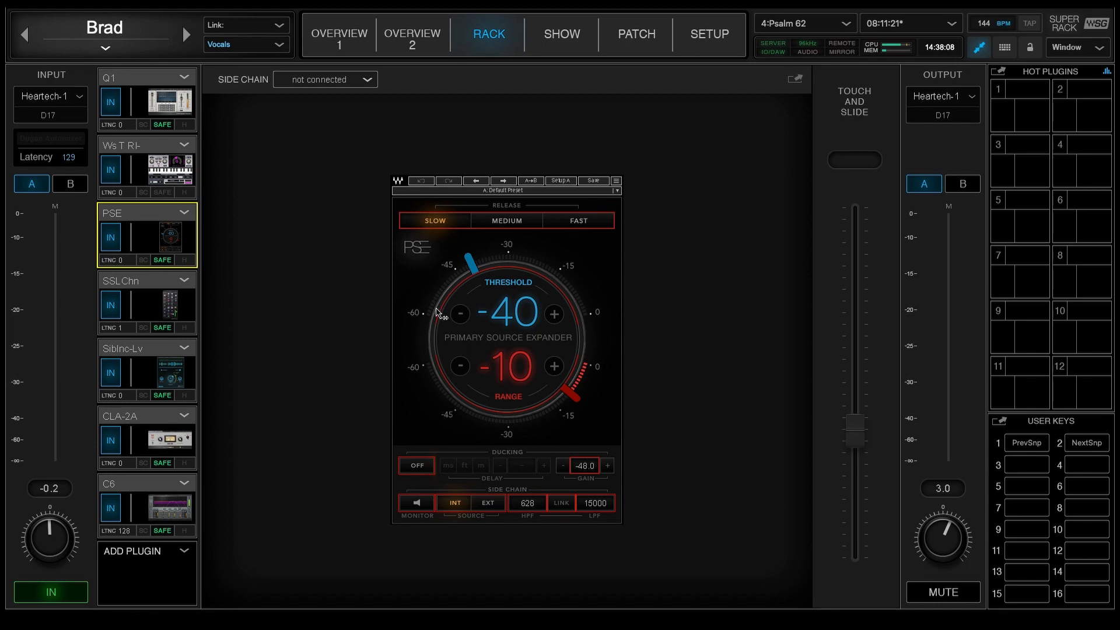
Step: Try the Fast release on the first vocal's PSE expander and return it to Slow, keeping the range at -10
mouse_move(572, 396)
left_mouse_down()
mouse_move(426, 362)
mouse_move(508, 421)
mouse_move(570, 397)
left_mouse_up()
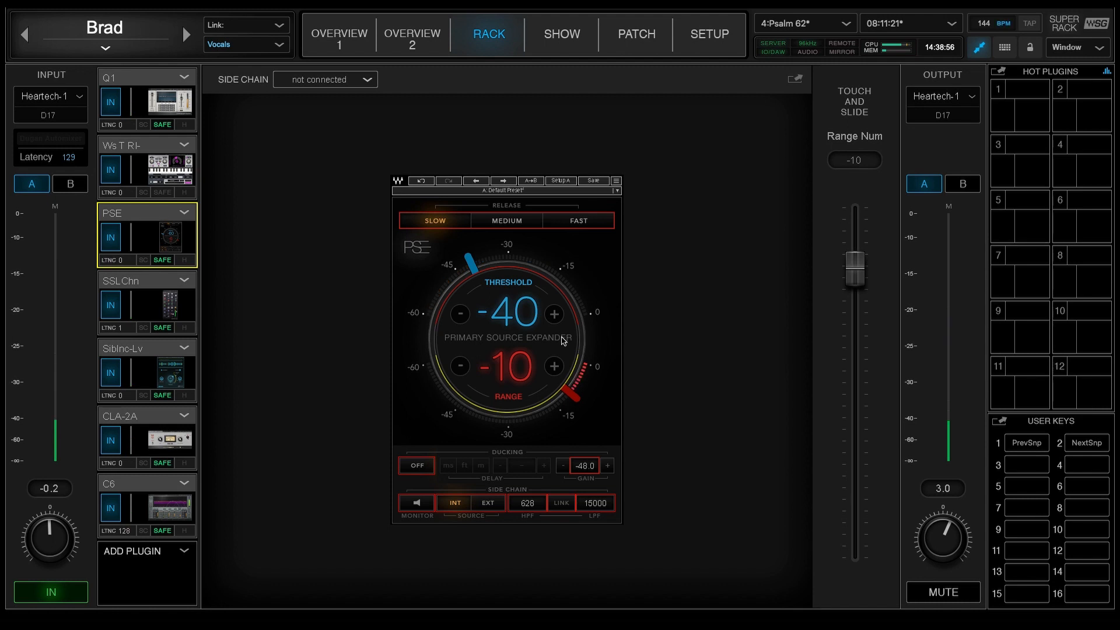
left_click(578, 221)
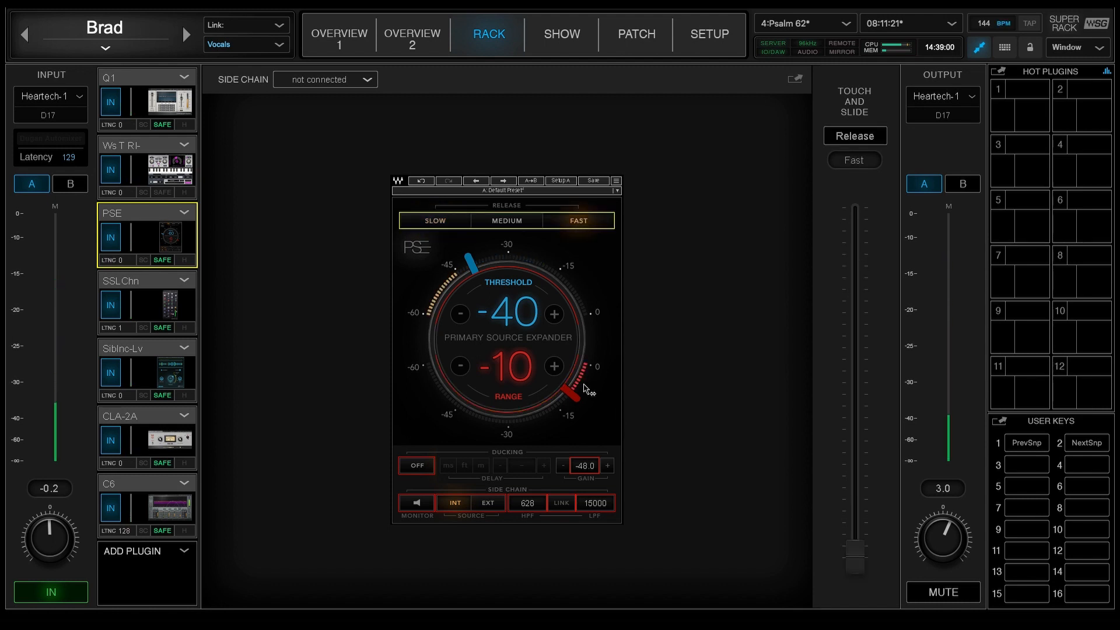
left_click(424, 222)
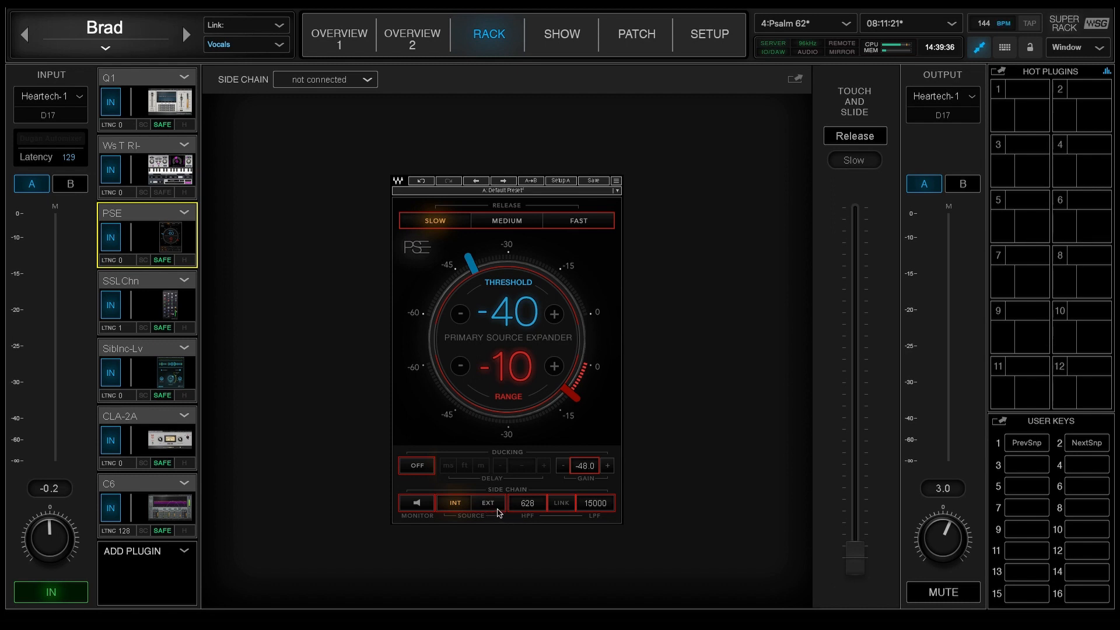
Step: Open up the PSE's side-chain filters, with the high-pass at 16 and the low-pass at 18000
left_click(426, 505)
left_click(425, 505)
left_click(425, 505)
left_click(426, 505)
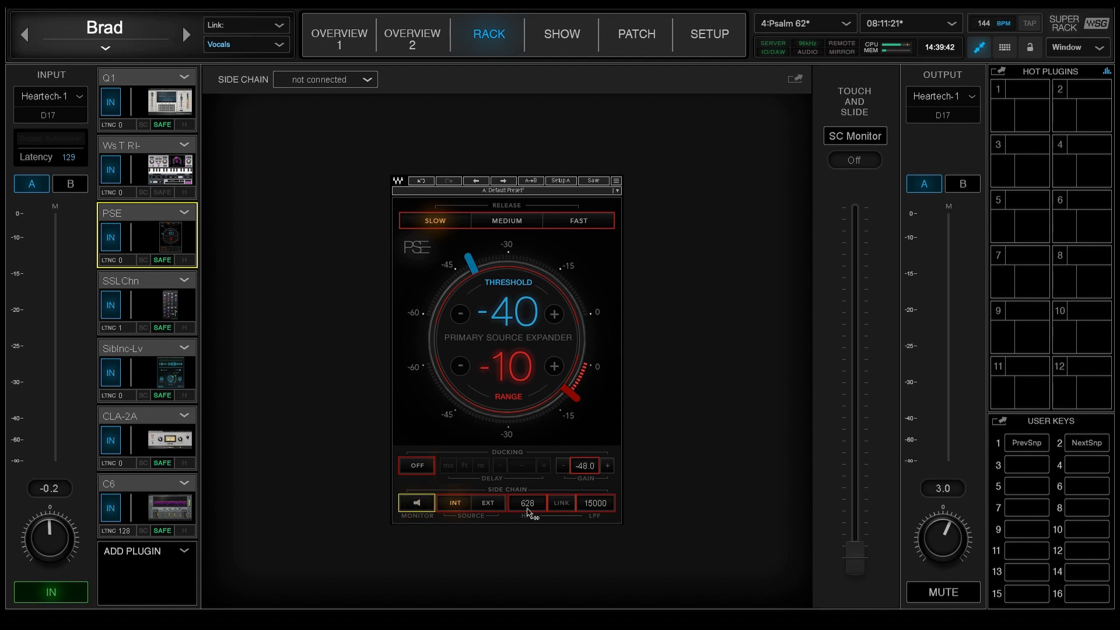
left_click_drag(530, 505, 530, 590)
left_click_drag(601, 507, 602, 479)
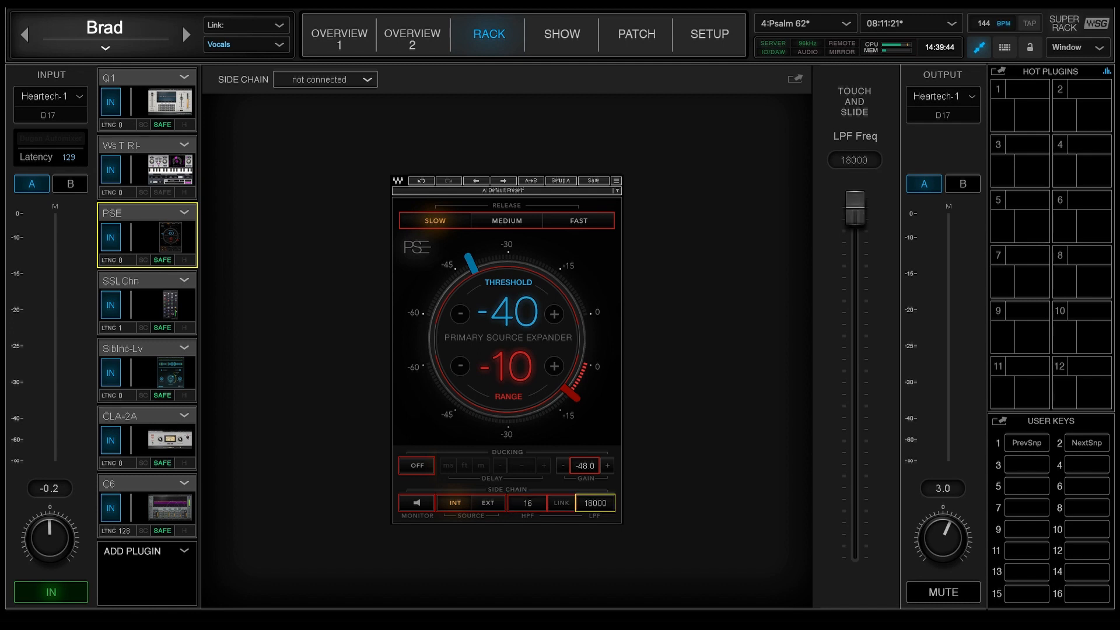
Step: Monitor the side chain while setting its high-pass filter to 650 and low-pass filter to 15000, and switch monitoring off
left_click(417, 503)
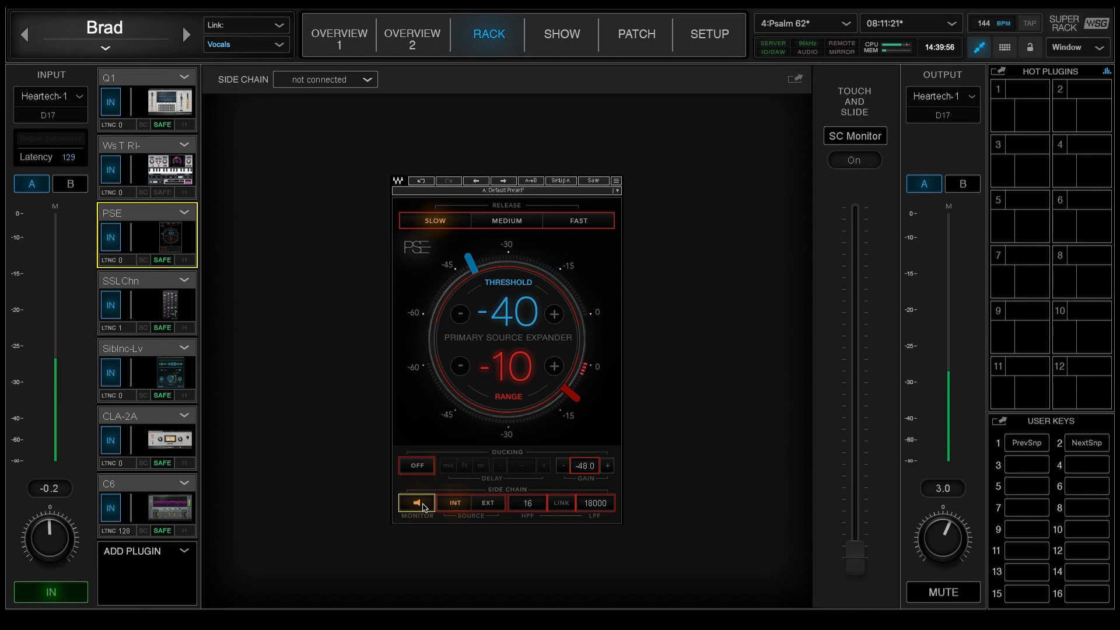
left_click_drag(532, 504, 532, 423)
left_click(527, 501)
type("650")
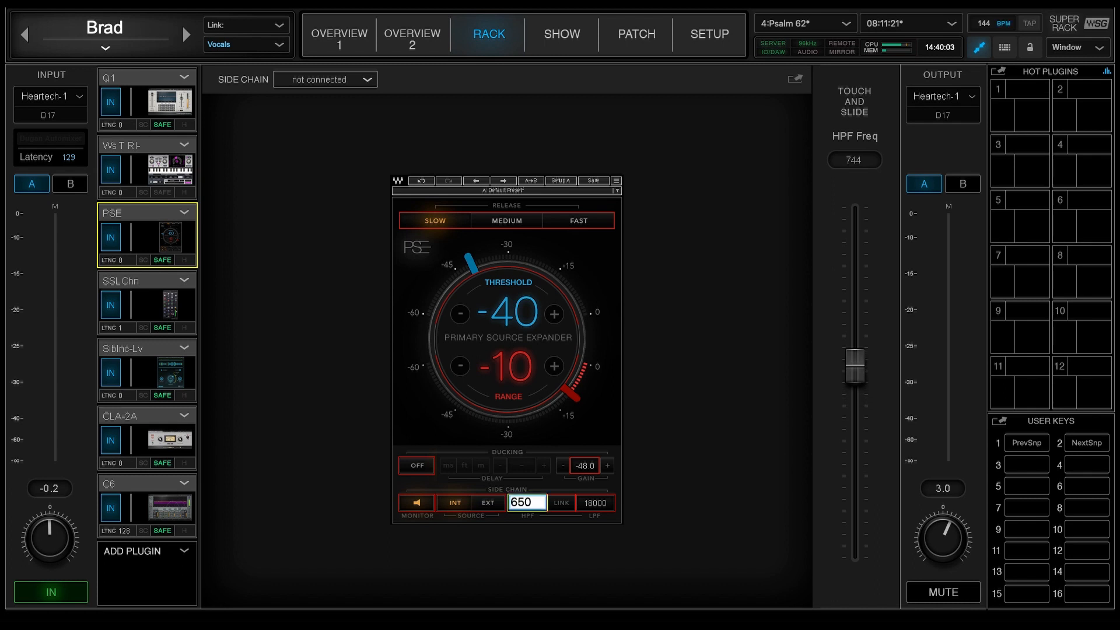
key("Return")
left_click(594, 503)
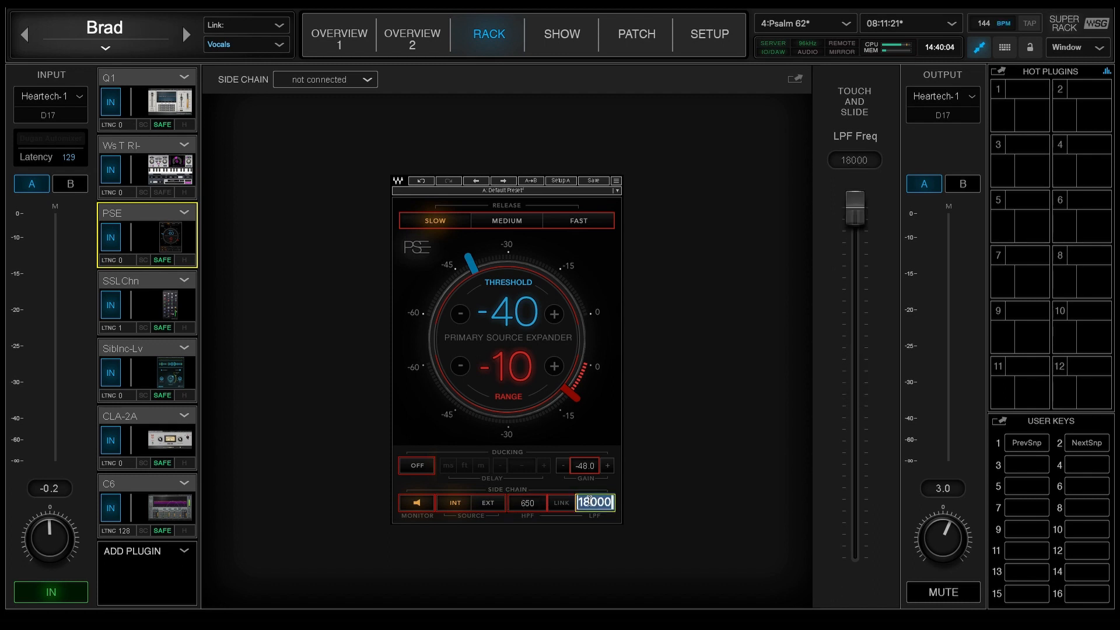
type("15000")
key("Return")
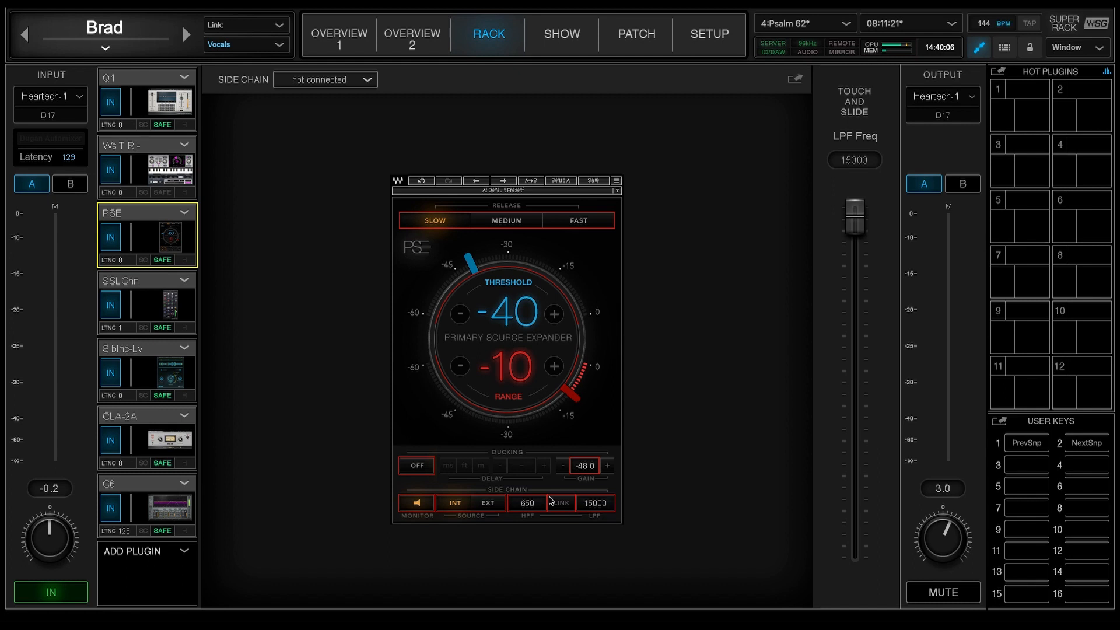
left_click(417, 503)
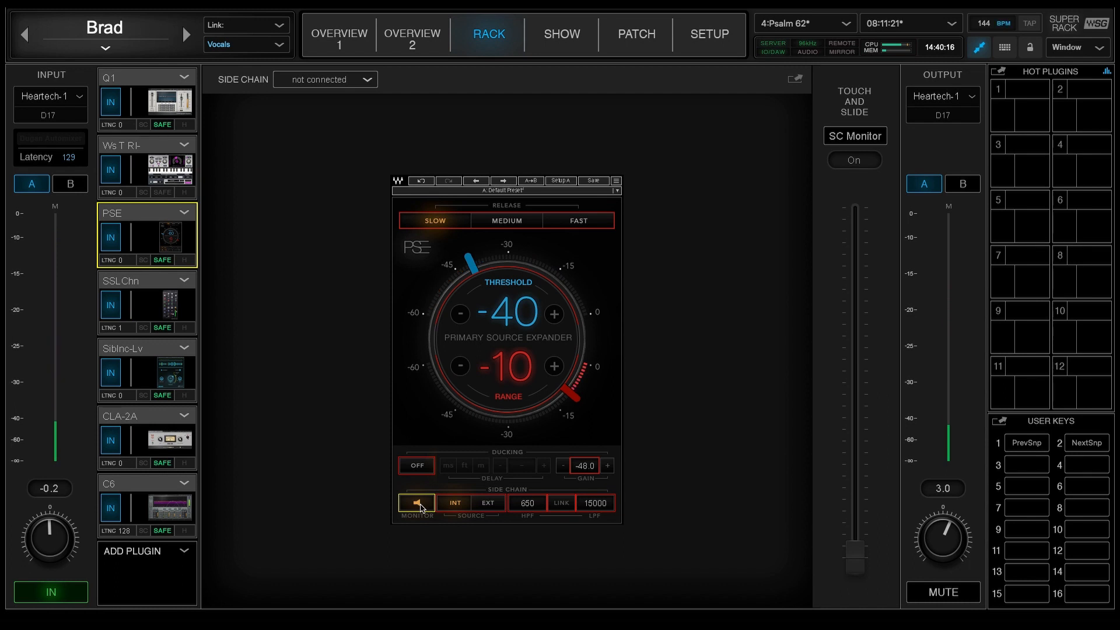
left_click(419, 505)
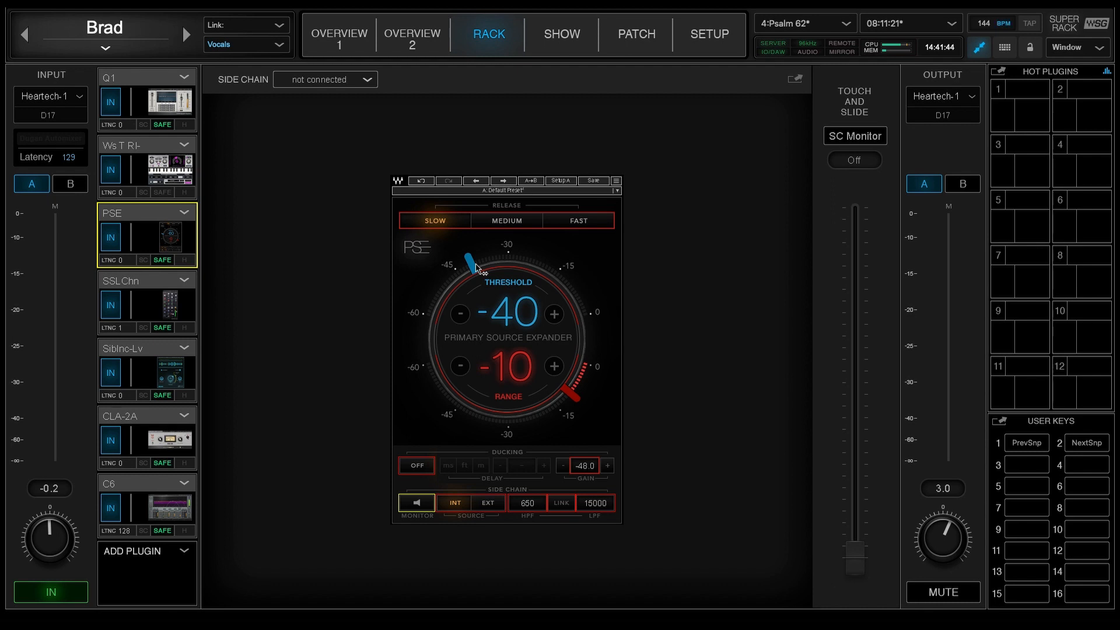
Step: Examine the PSE expander's settings and gain reduction on the Tom 2 drum channel
left_click(352, 48)
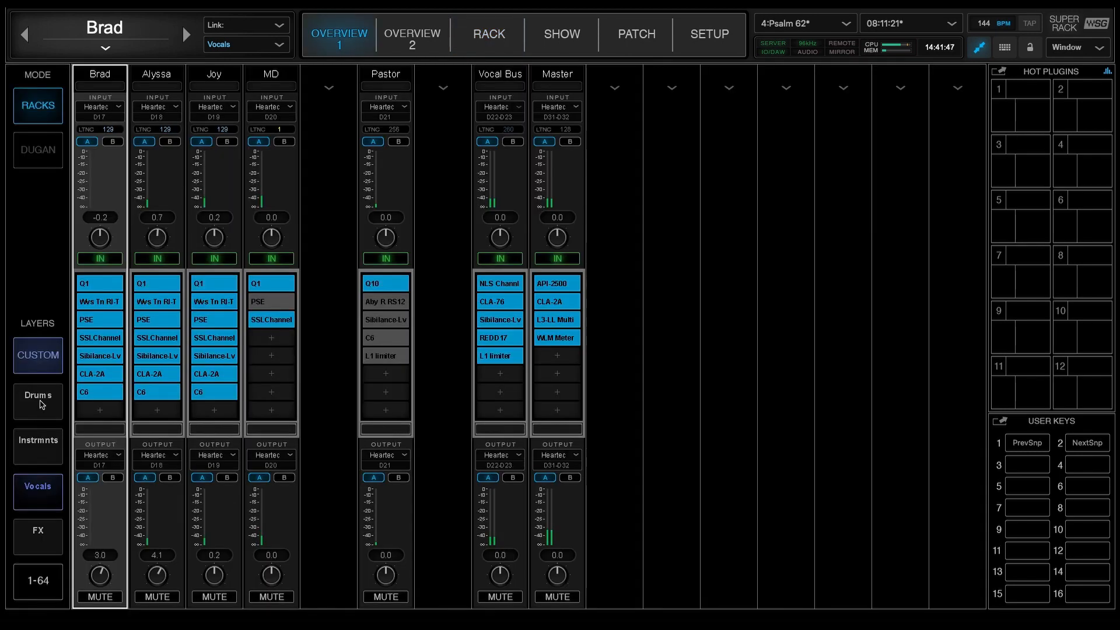
left_click(40, 403)
left_click(333, 81)
left_click(481, 44)
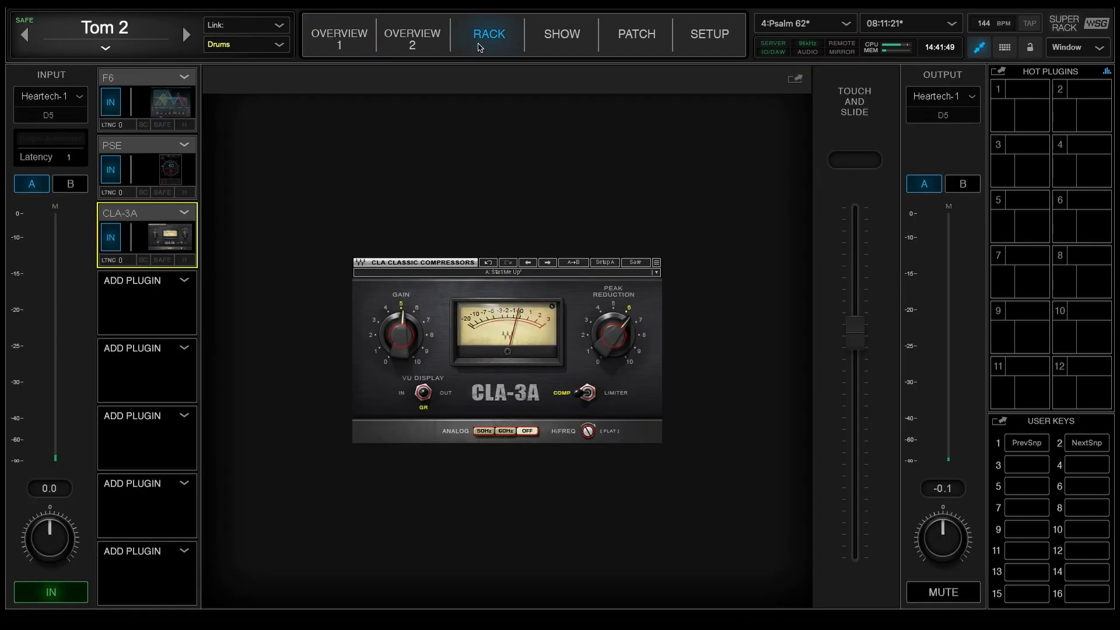
left_click(173, 182)
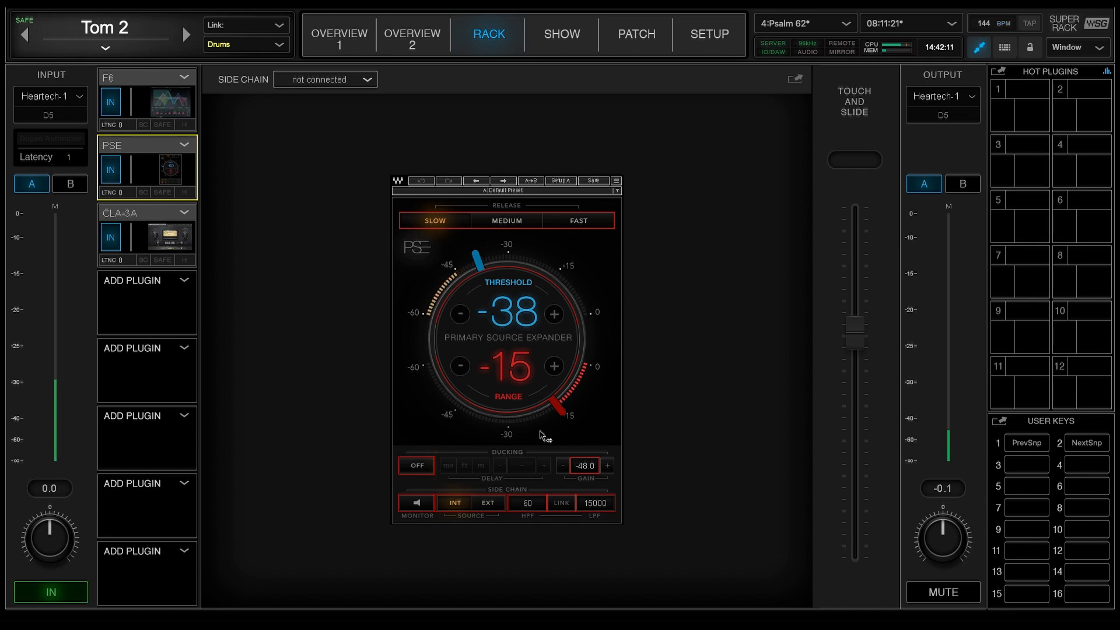
Step: Set the Snare Top's PSE to threshold -42 and range -10, with side-chain filters at 109 high-pass and 3766 low-pass
left_click(340, 40)
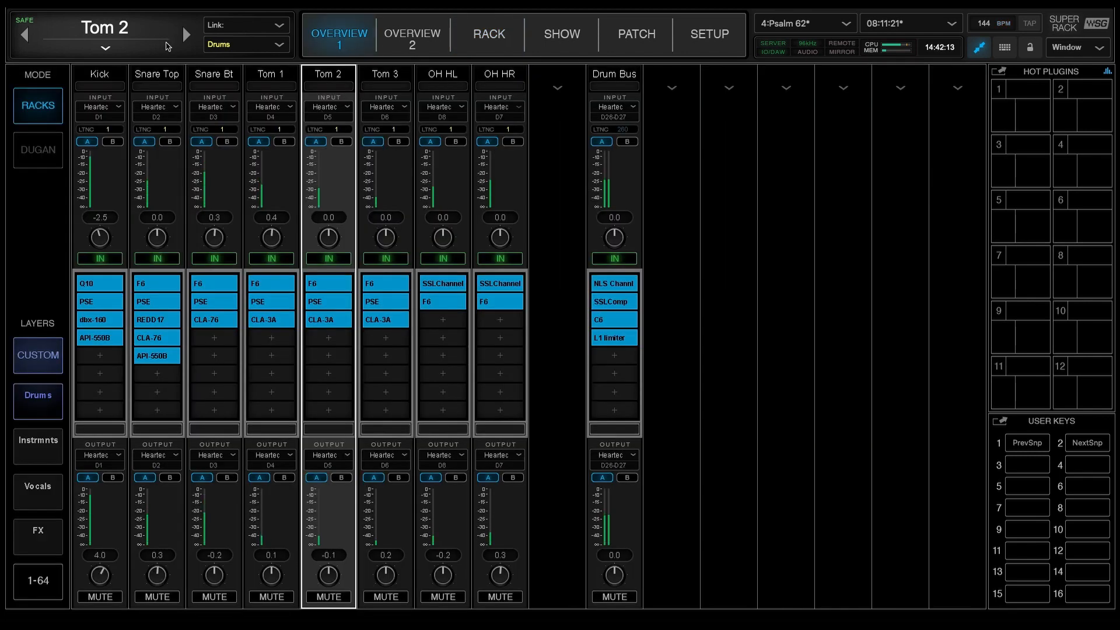
left_click(163, 75)
left_click(485, 47)
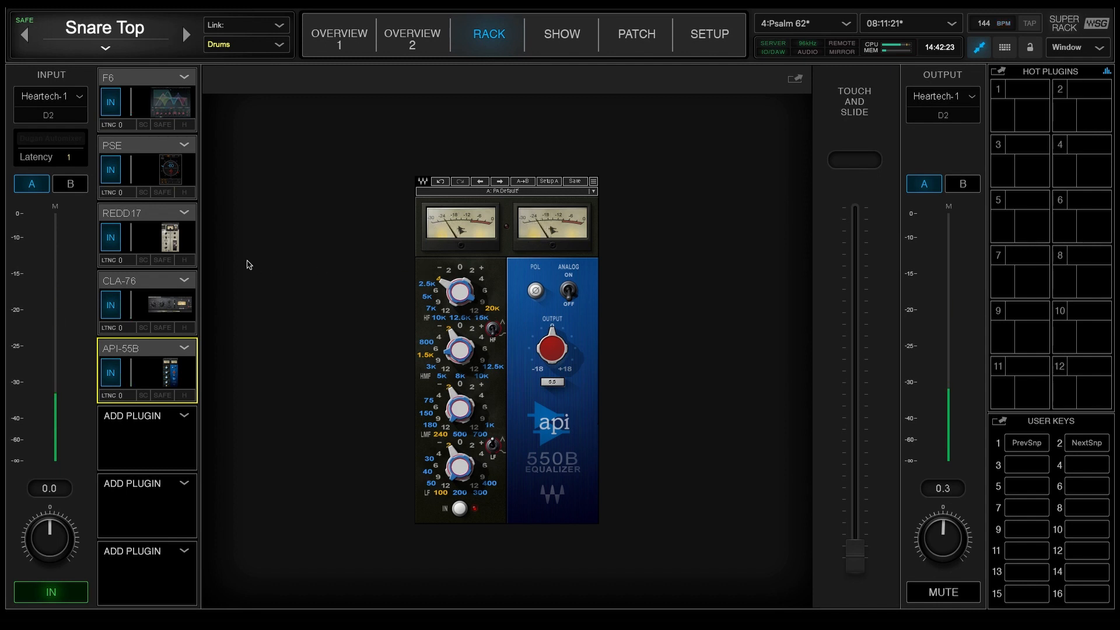
left_click(173, 184)
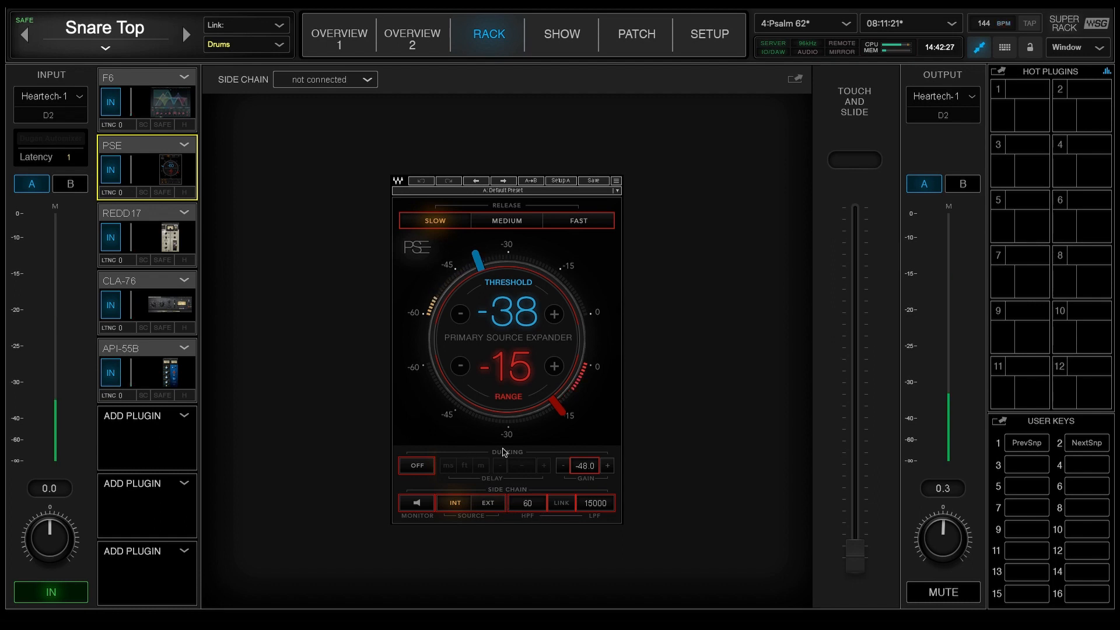
left_click(416, 503)
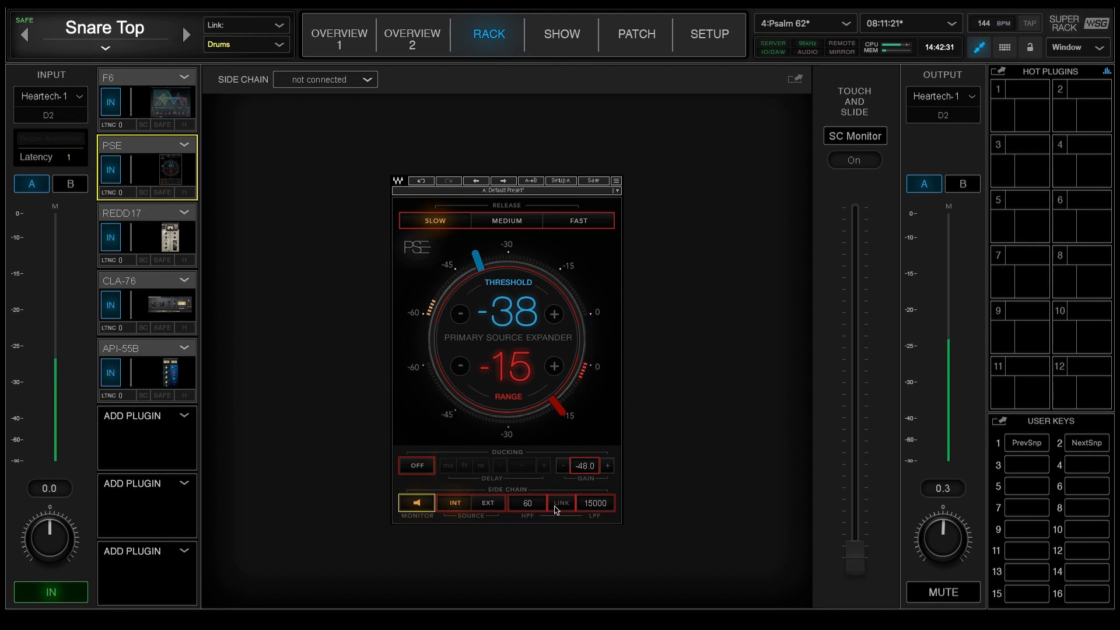
left_click_drag(599, 505, 565, 505)
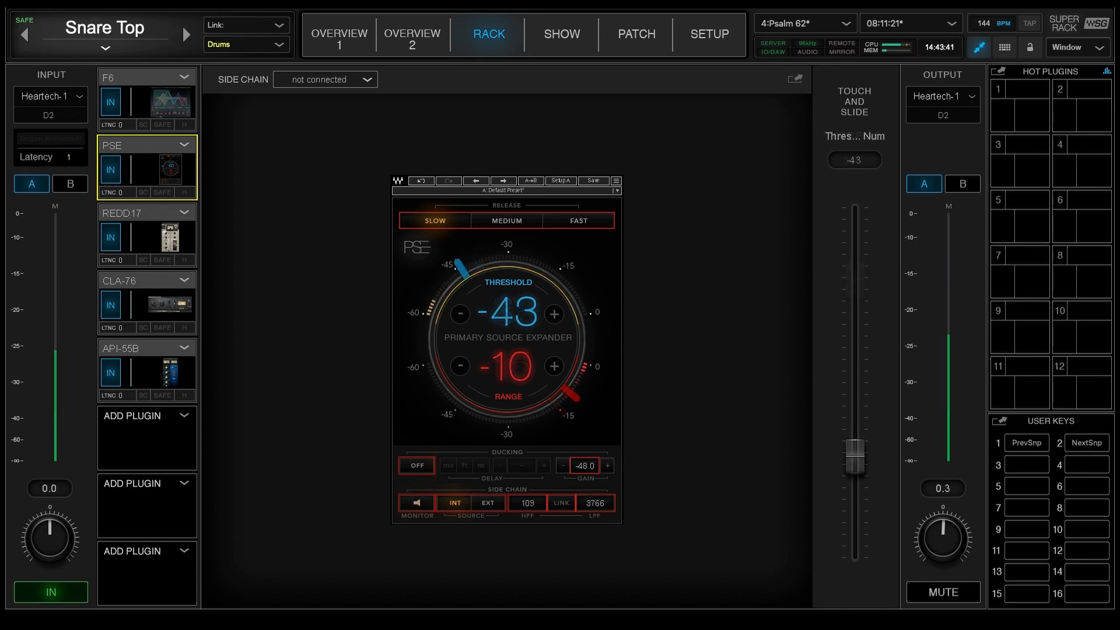
left_click_drag(464, 265, 466, 269)
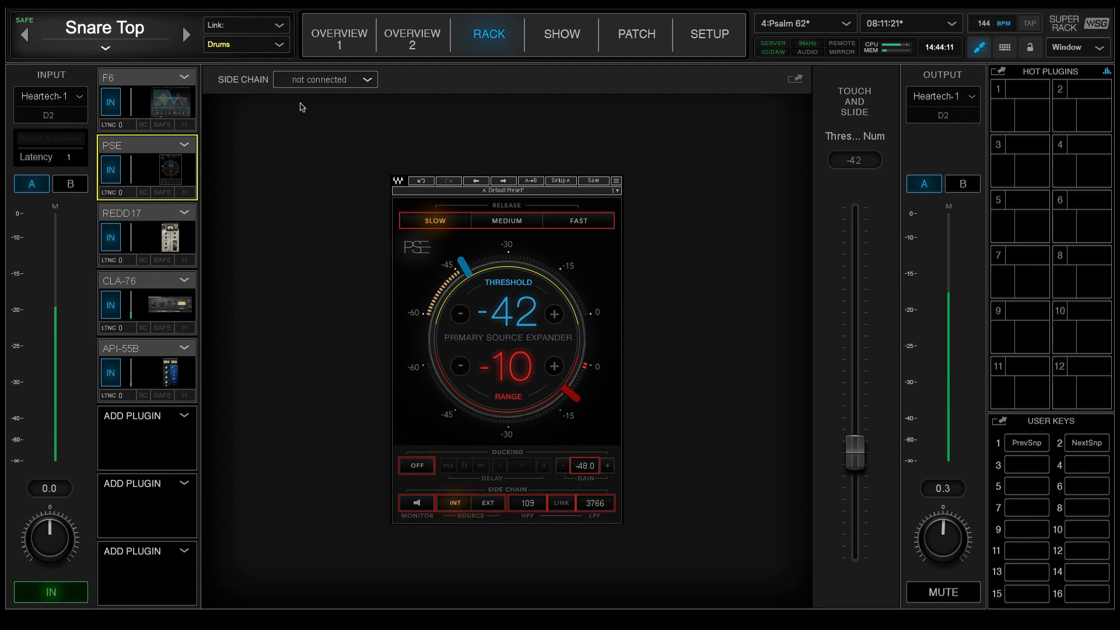
Step: Bypass and re-enable the PSE on Tom 2 to compare the drum's sound with and without expansion
left_click(344, 36)
left_click(348, 80)
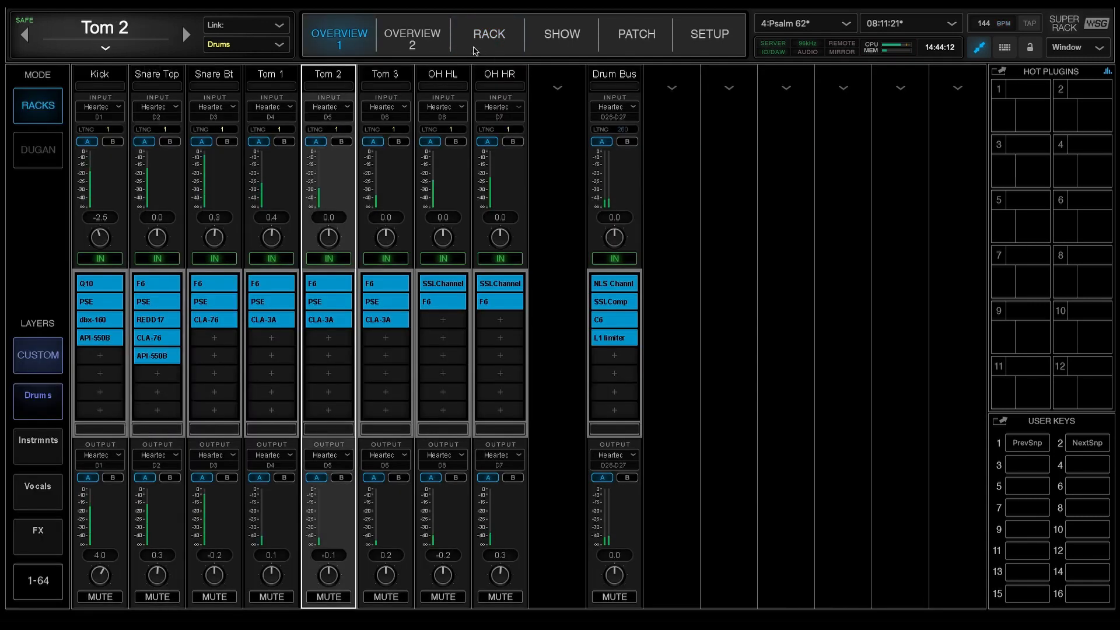
left_click(480, 47)
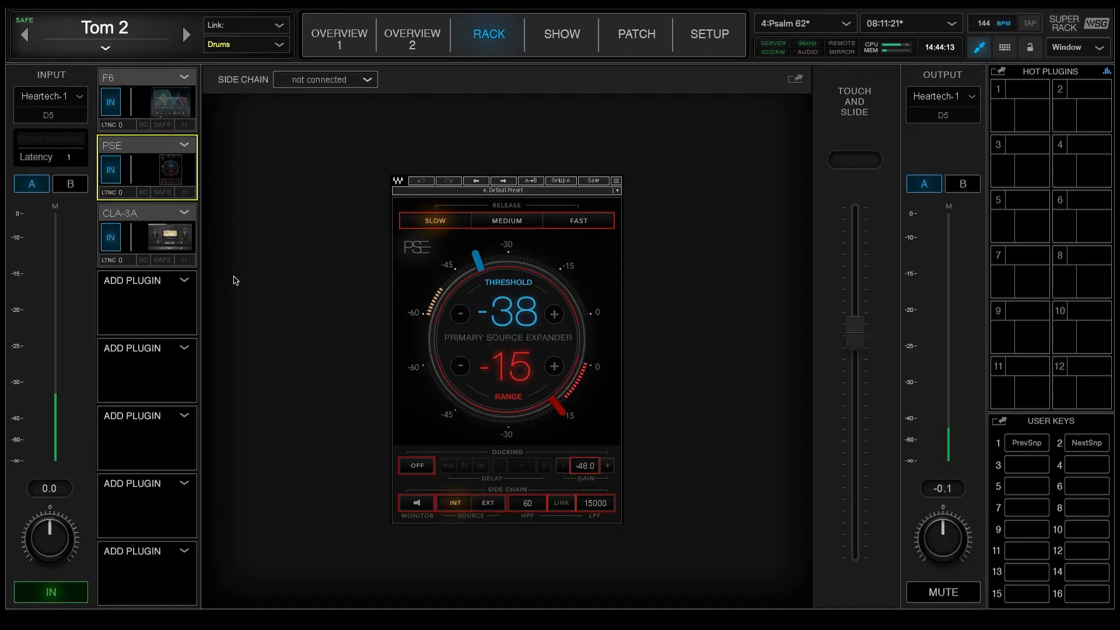
left_click(115, 173)
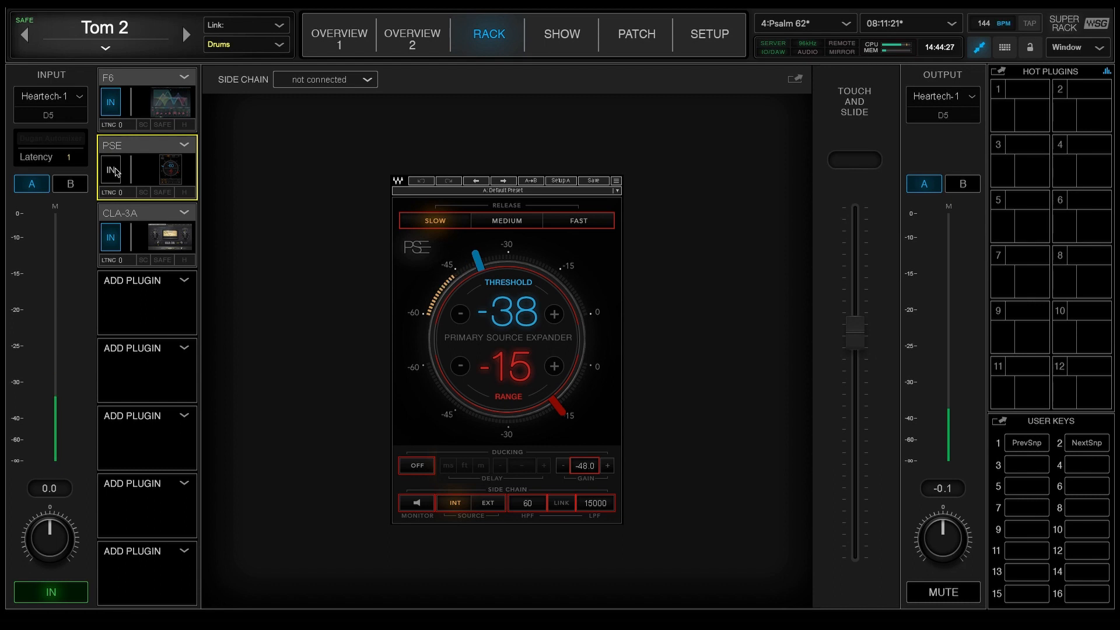
left_click(115, 173)
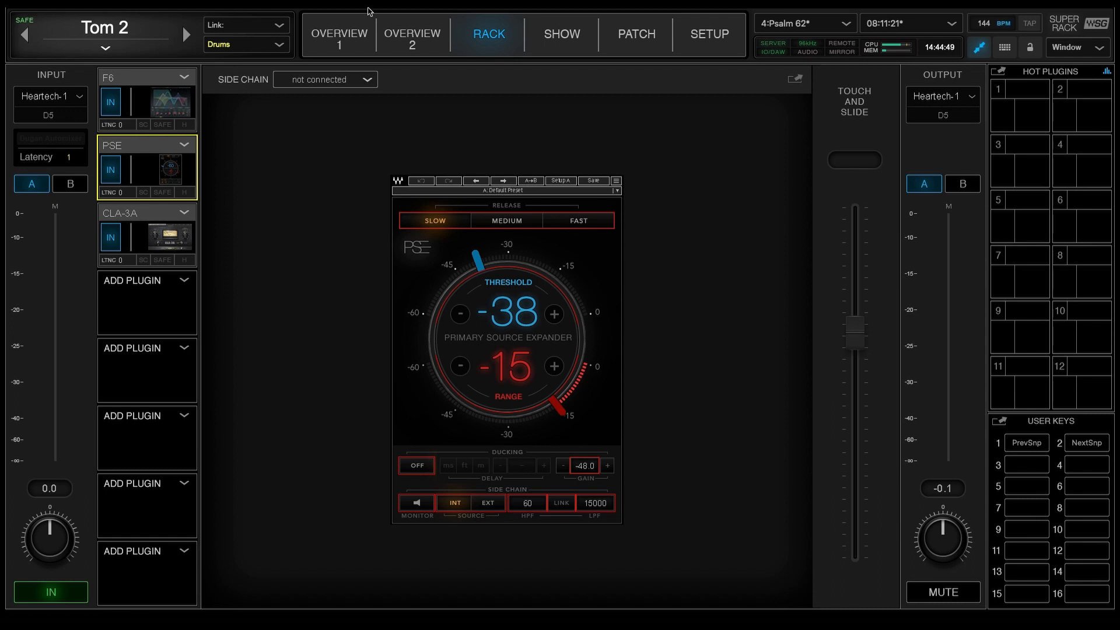
Step: Raise the PSE threshold on the third vocal channel to -37
left_click(341, 38)
left_click(38, 486)
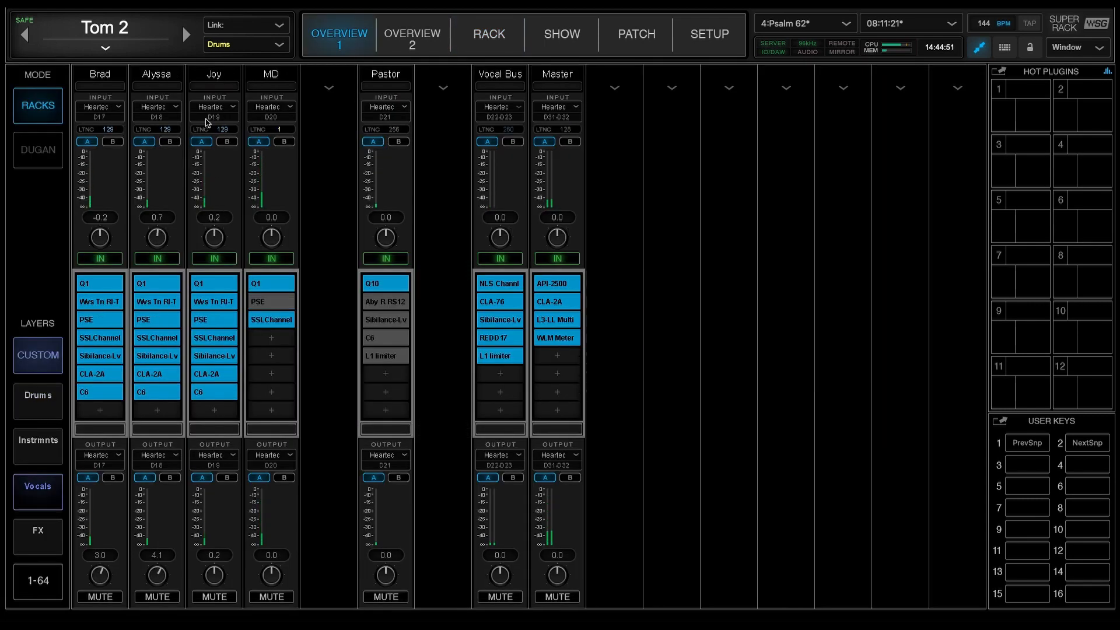
left_click(220, 80)
left_click(472, 39)
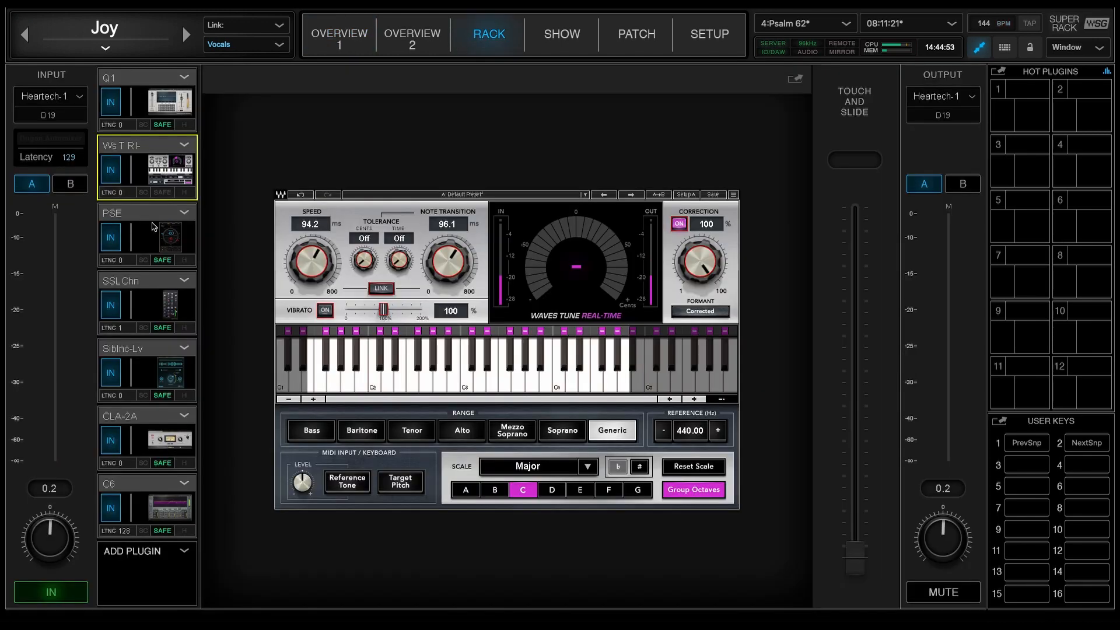
left_click(169, 238)
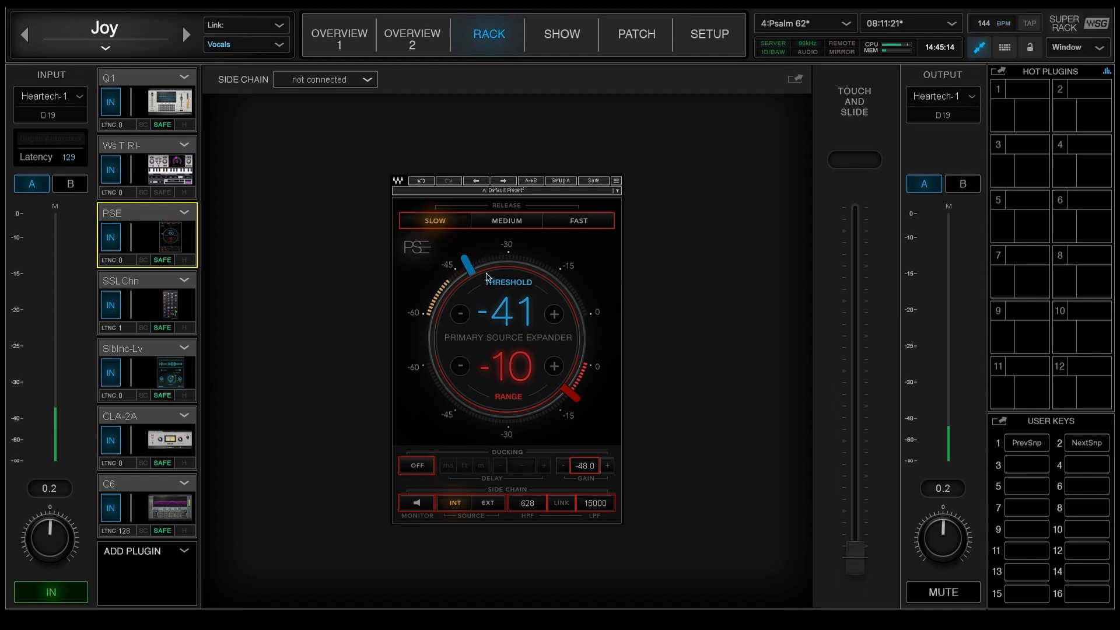
left_click(489, 280)
left_click_drag(491, 285, 491, 275)
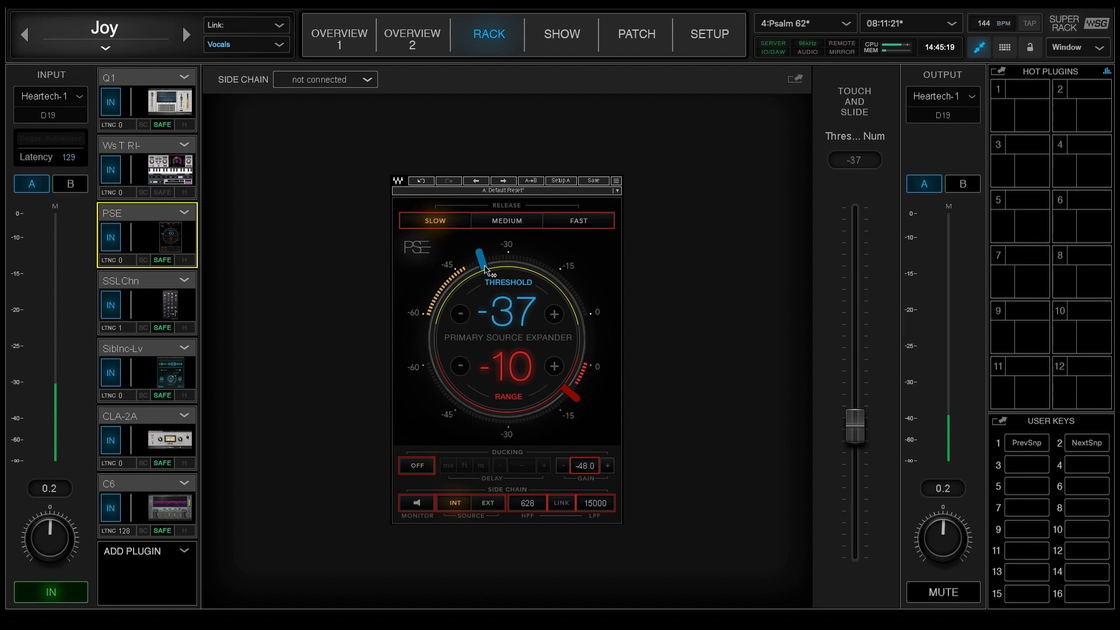
Step: Toggle the third vocal's PSE between bypassed and active to compare the background bleed
left_click(111, 239)
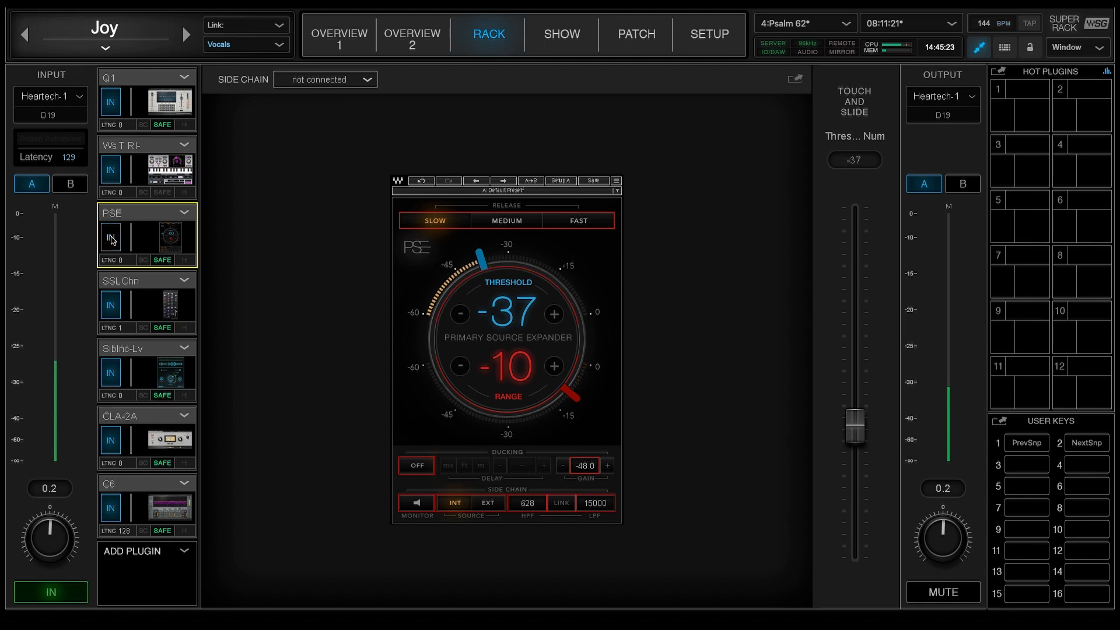
left_click(112, 239)
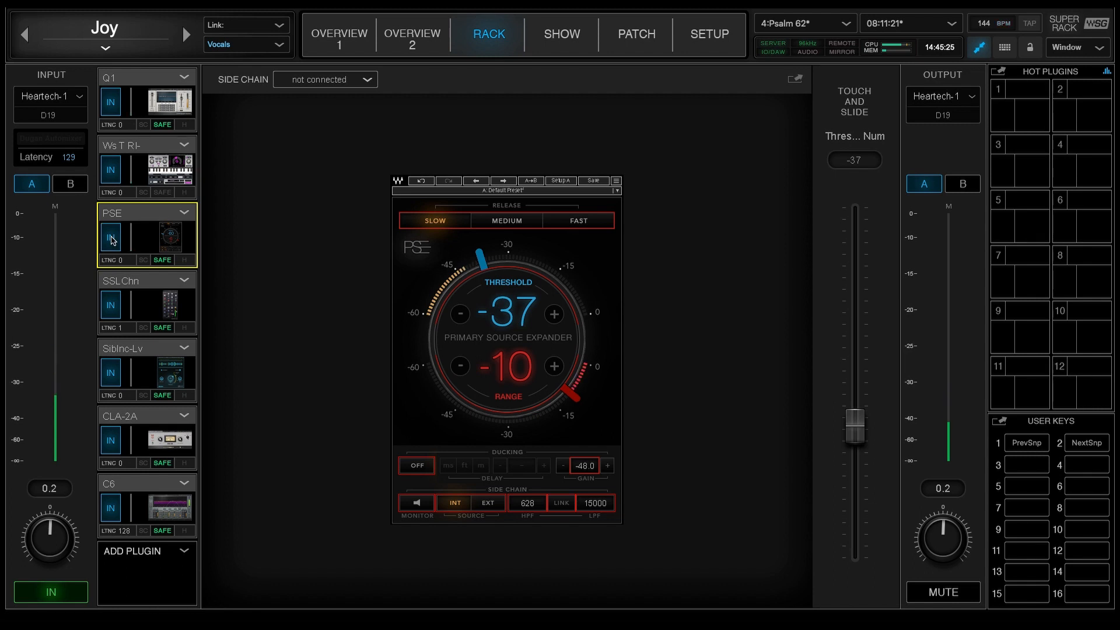
left_click(112, 239)
left_click(112, 238)
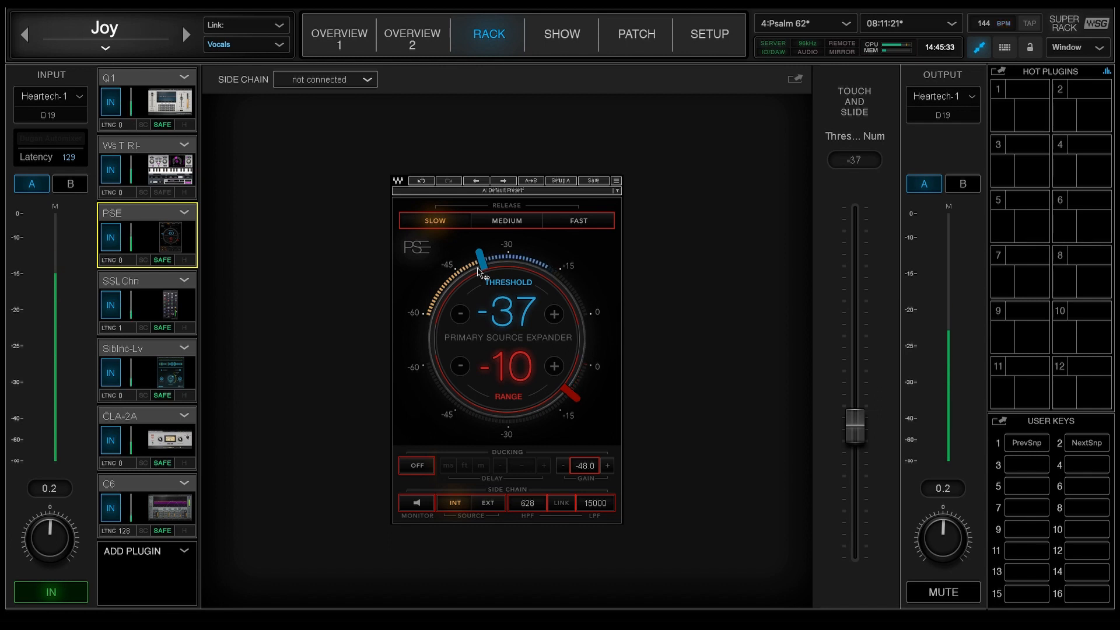
Step: Set the third vocal's PSE threshold to -38 and return to the first vocal channel's rack
left_click_drag(480, 264, 476, 266)
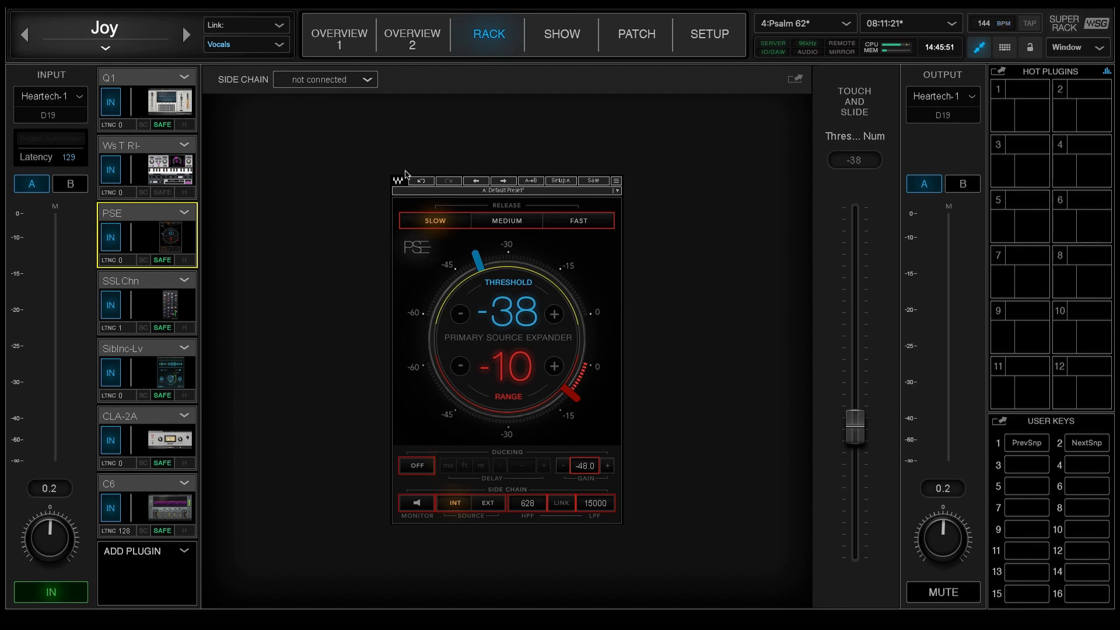
left_click(24, 40)
left_click(27, 40)
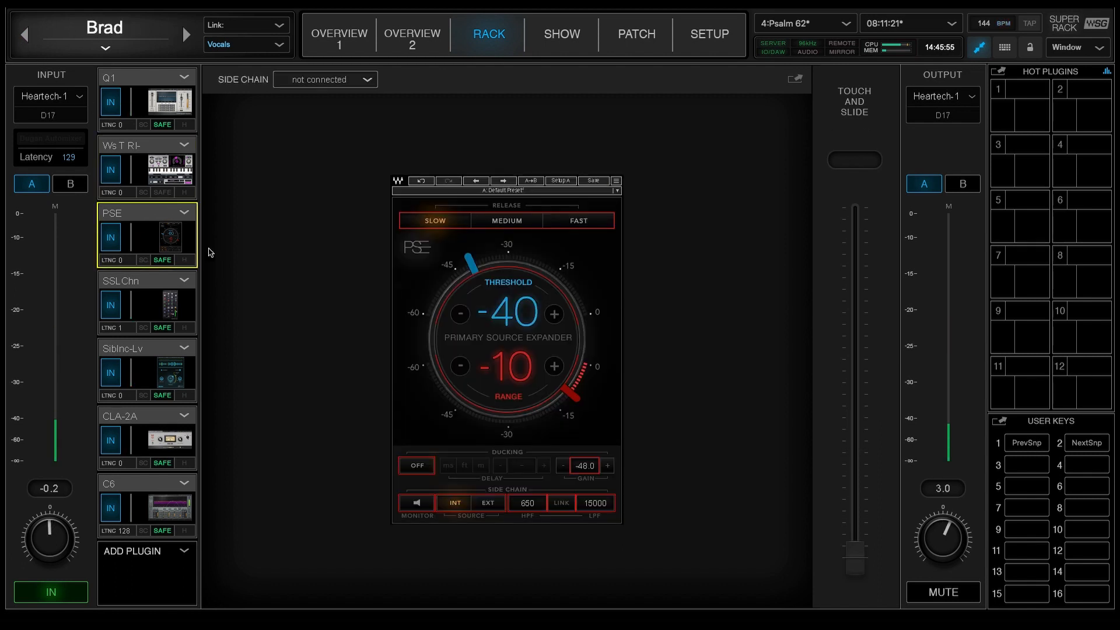